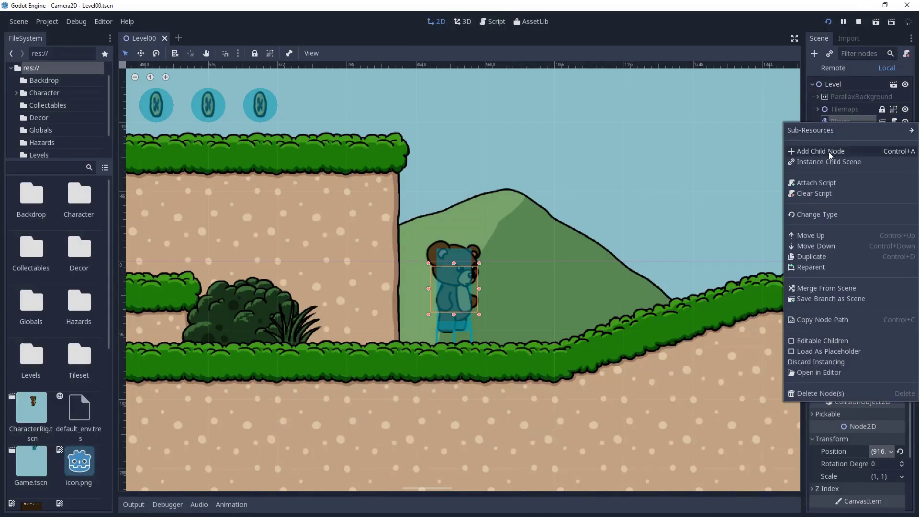
Add a Camera2D child node to the Player and turn on Draw Drag Margin for it.
left_click(829, 151)
double_click(244, 242)
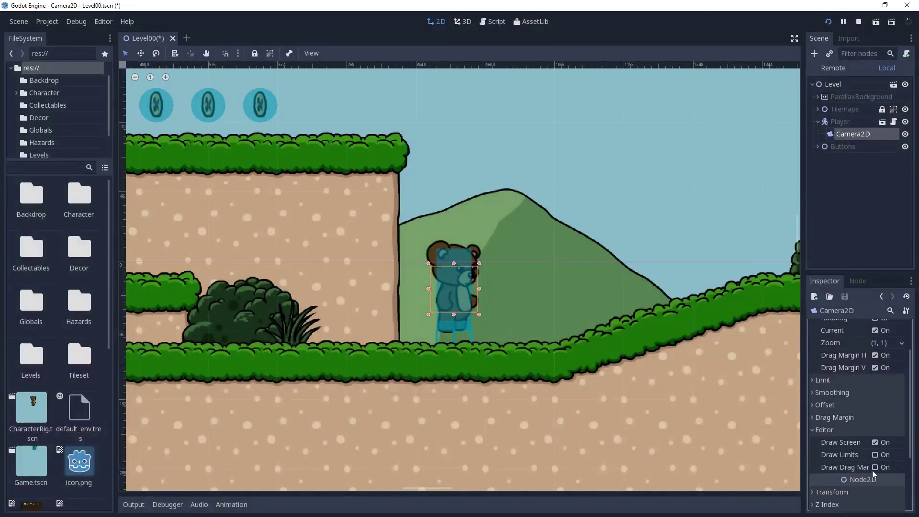
left_click(878, 468)
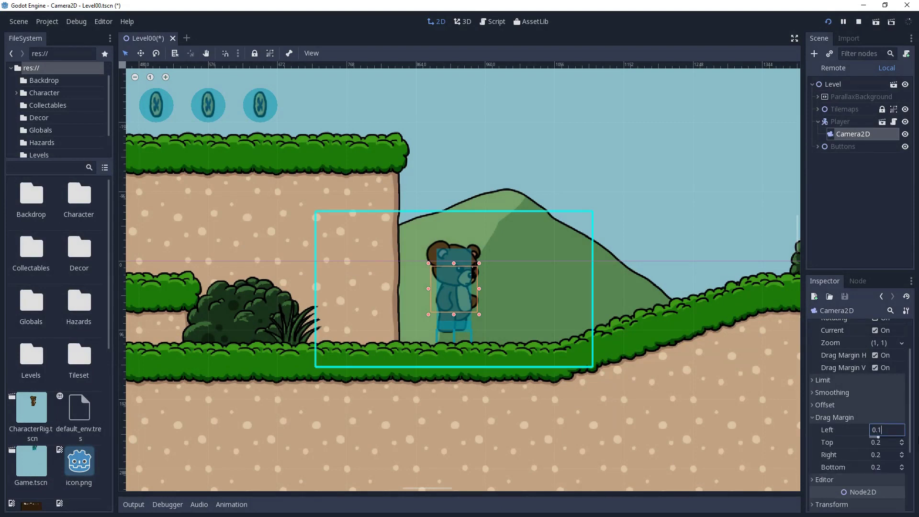
Set the camera's left drag margin to 0.1 and edit its top drag margin.
key("Tab")
type("0.")
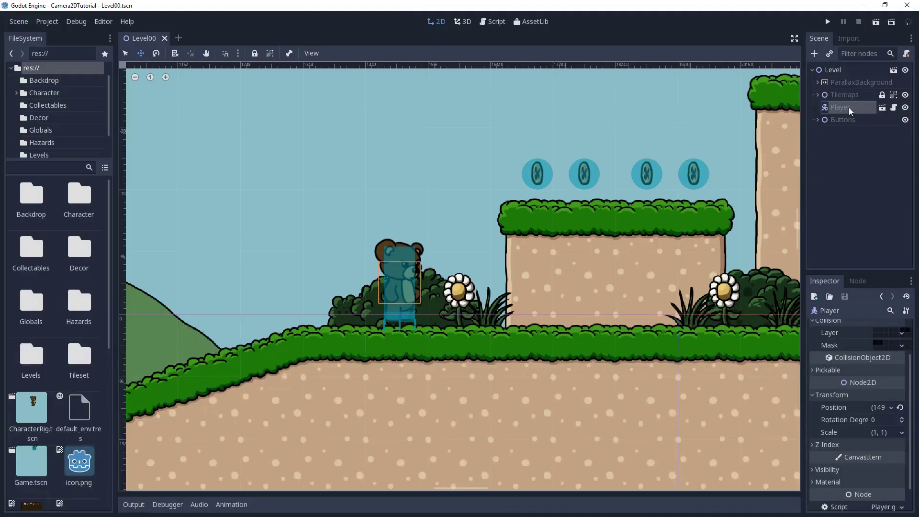
Add a Camera2D as a child node of the Player in the Camera2DTutorial level.
right_click(847, 105)
left_click(823, 134)
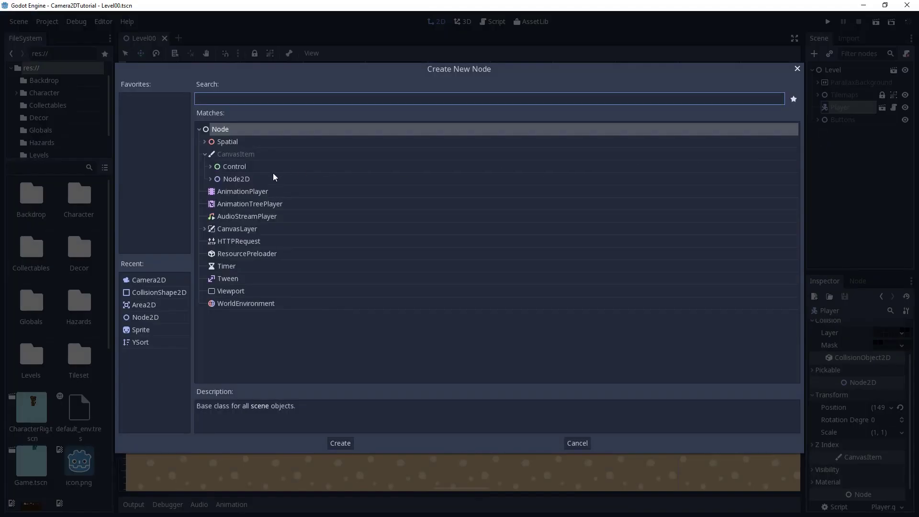
left_click(211, 179)
double_click(260, 241)
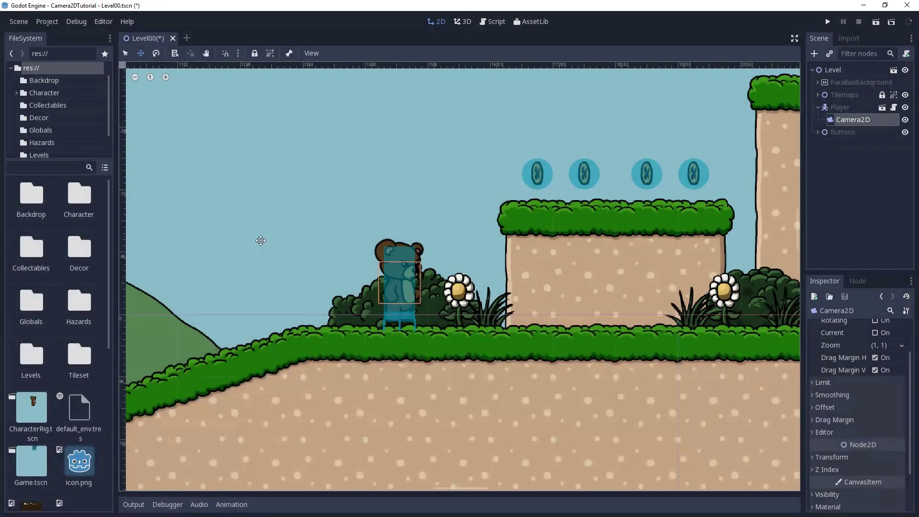
Play the level and walk the bear left and right to check whether the camera follows it.
scroll(474, 304, "down", 20)
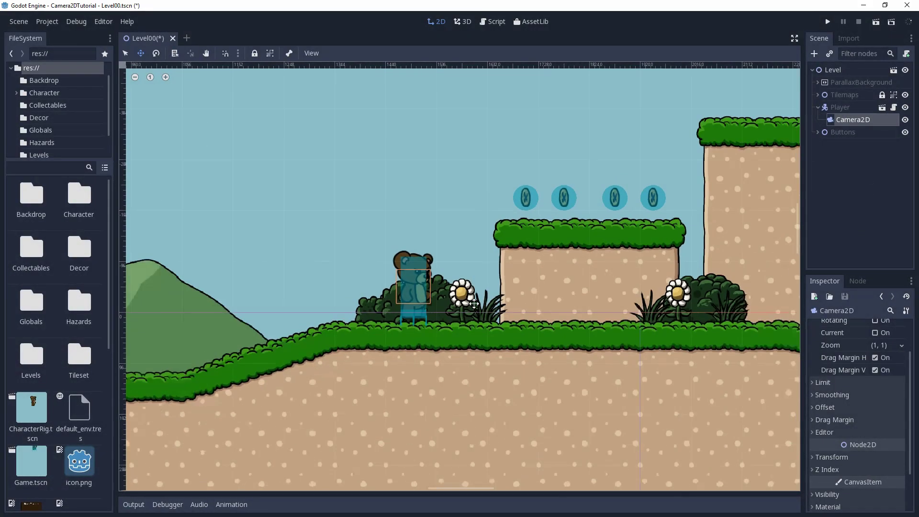
left_click(446, 295)
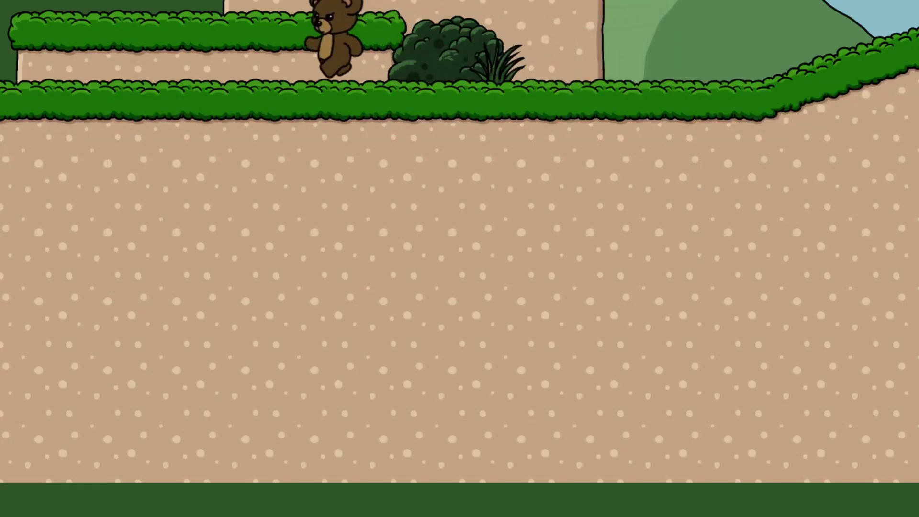
key("Left")
key("Right")
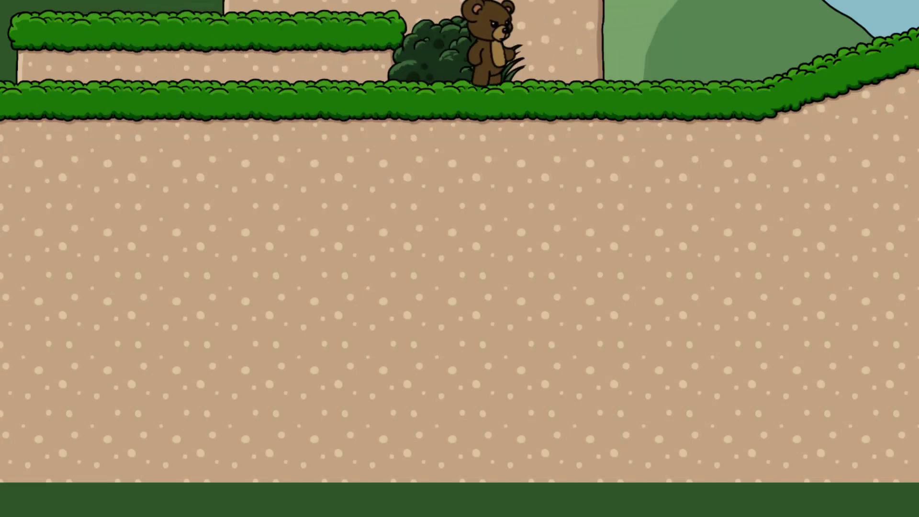
key("Right")
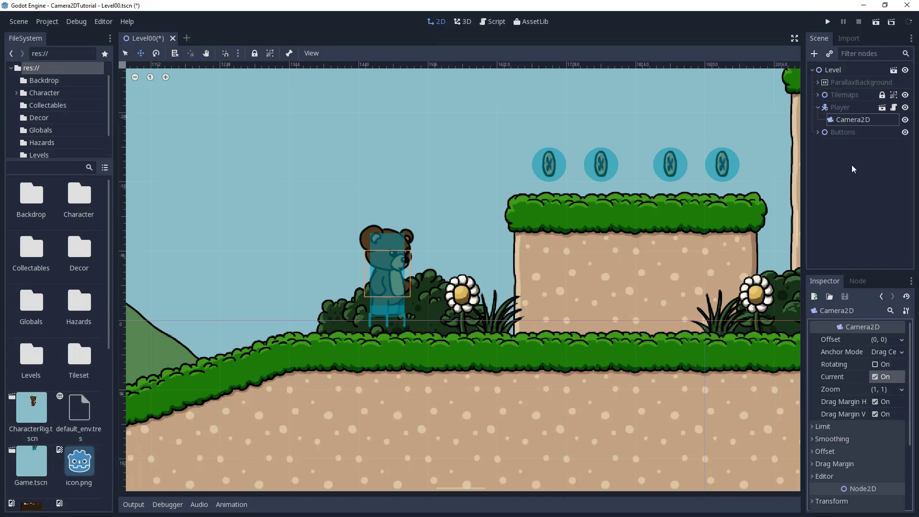
Add a second Camera2D under the Player and make it the current camera.
right_click(840, 104)
left_click(825, 126)
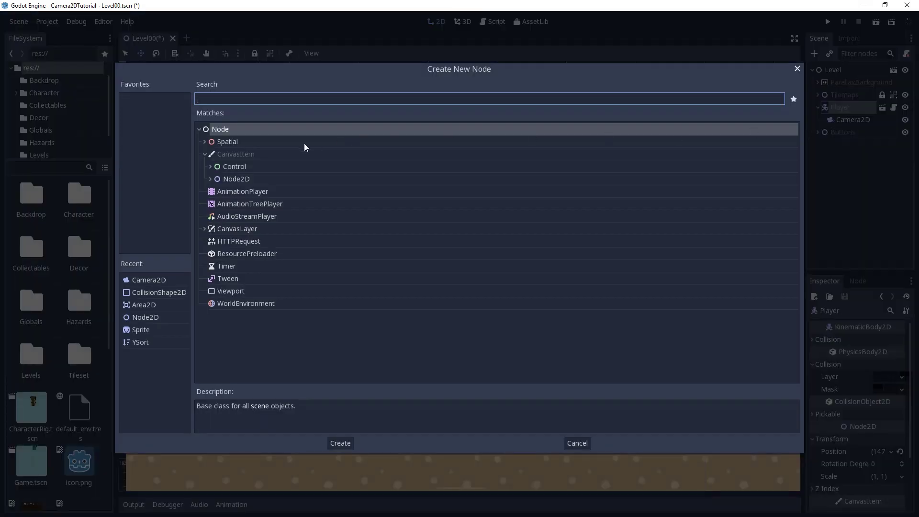
left_click(211, 179)
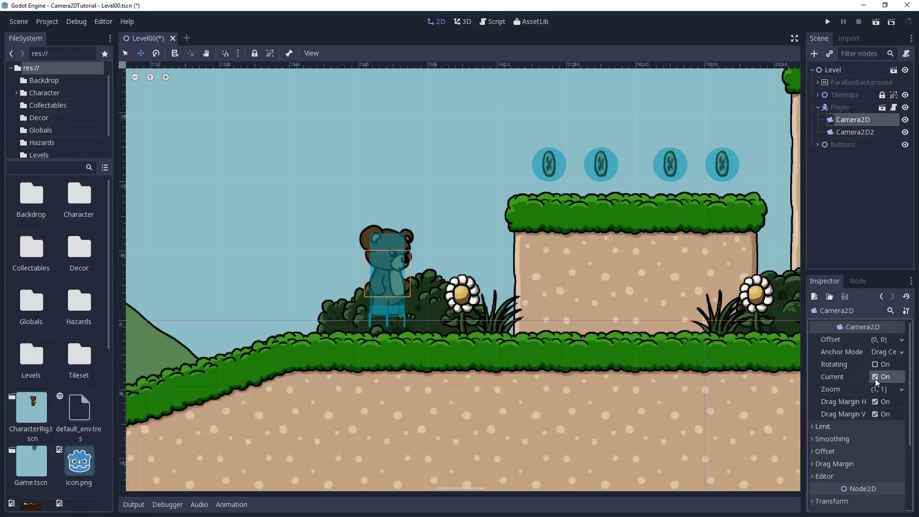
left_click(857, 132)
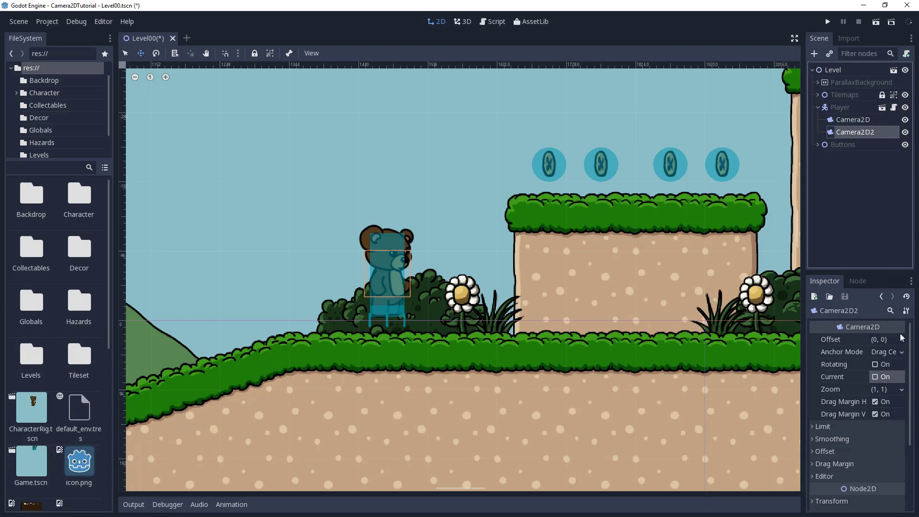
left_click(876, 377)
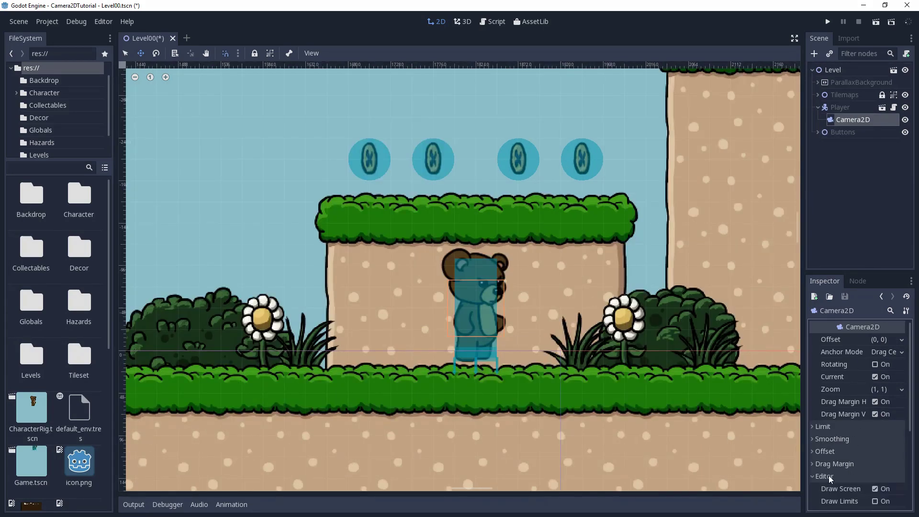
Play the level and walk the bear back and forth on the ground to observe the camera's horizontal following.
scroll(833, 479, "down", 1)
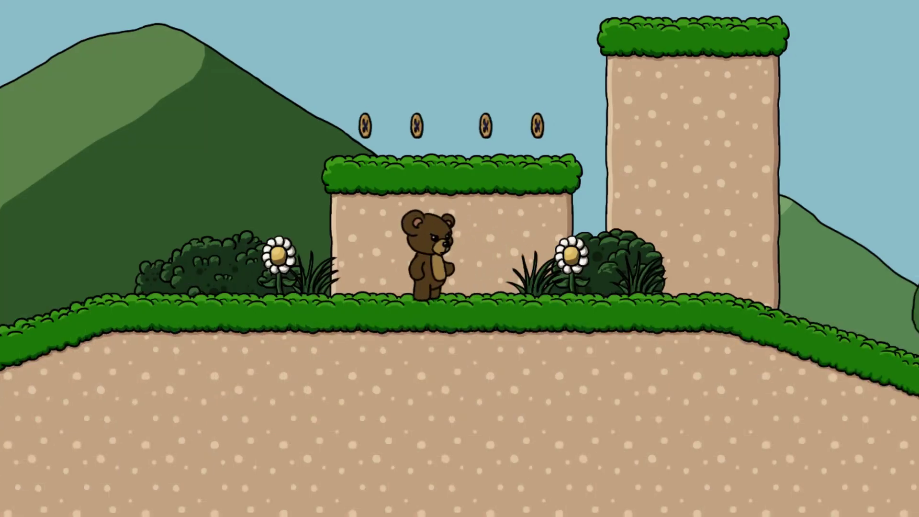
key("Right")
key("Left")
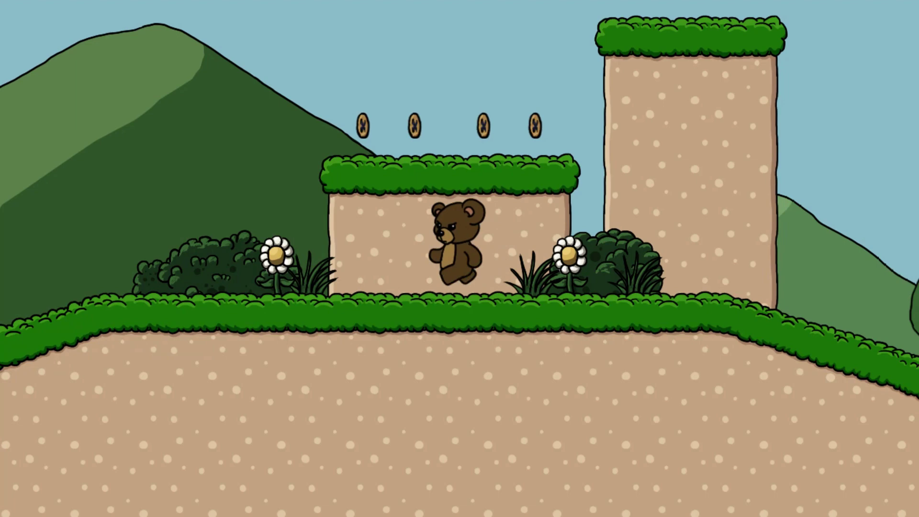
key("Right")
key("Left")
Jump and run the bear across the platforms in the running level to observe how the camera tracks its movement.
key("space")
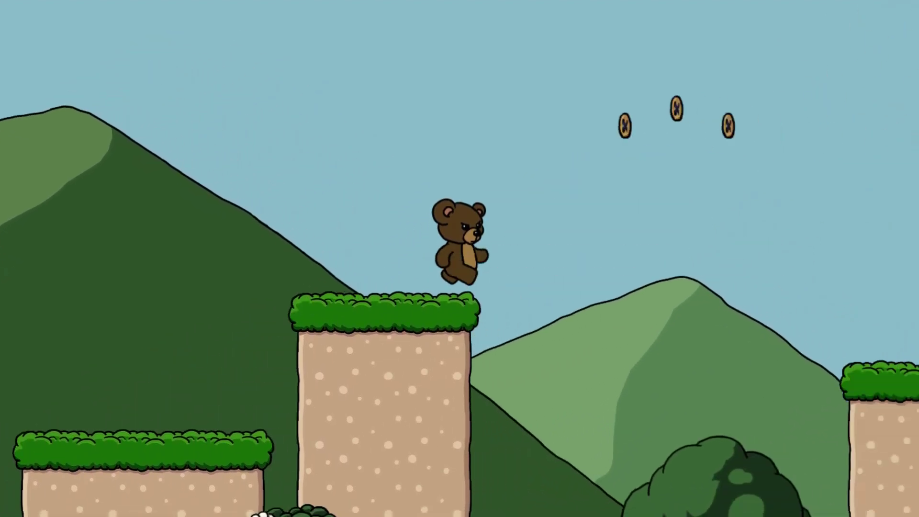
key("space")
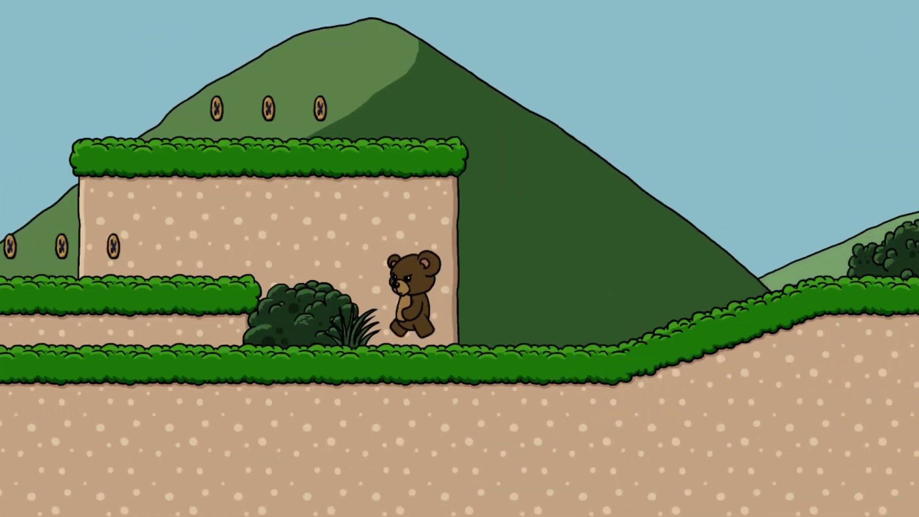
key("space")
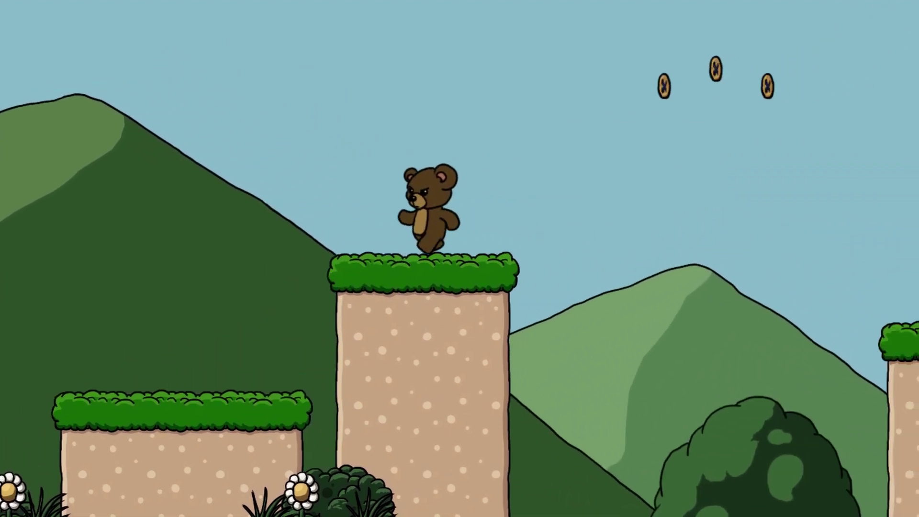
key("Left")
key("Right")
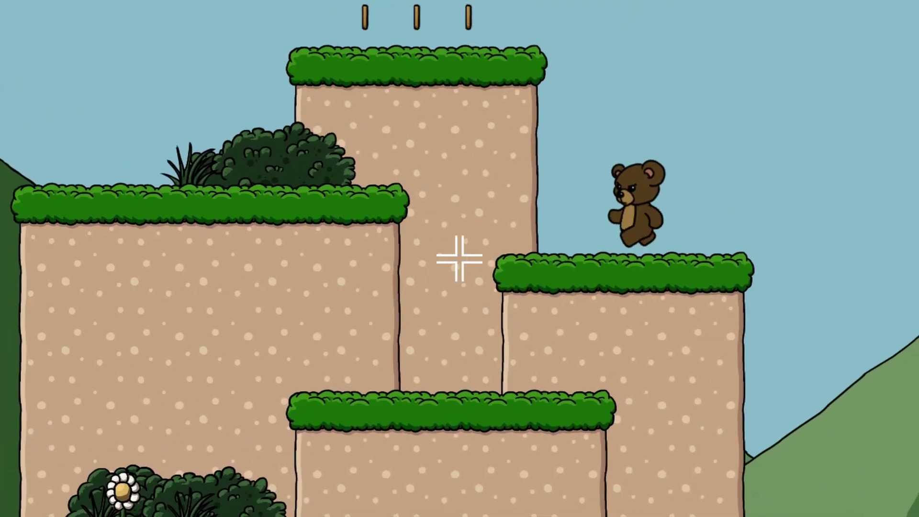
key("space")
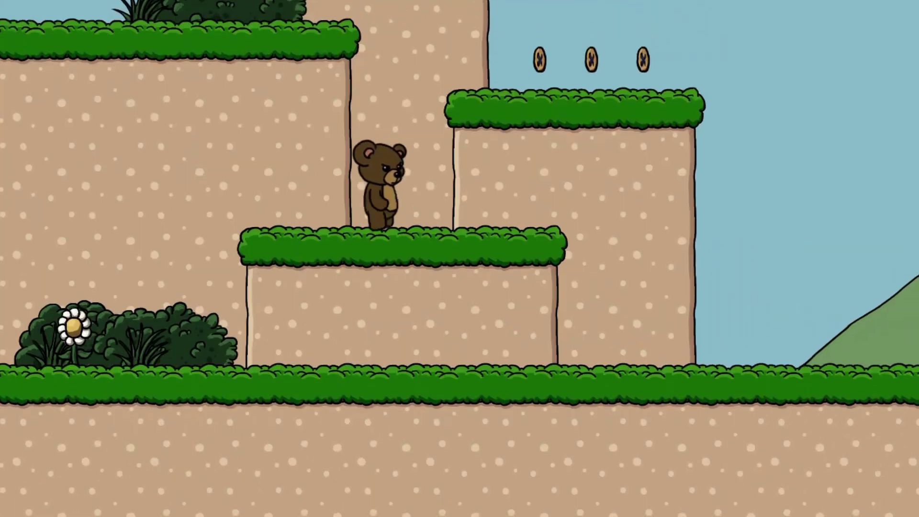
key("Right")
key("space")
key("space")
key("Left")
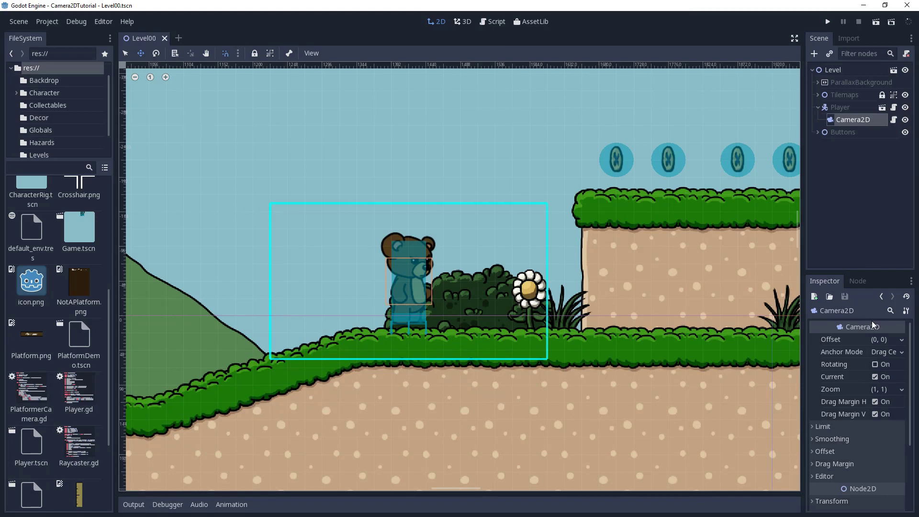
Adjust the left drag margin of the Player's Camera2D.
scroll(834, 462, "down", 3)
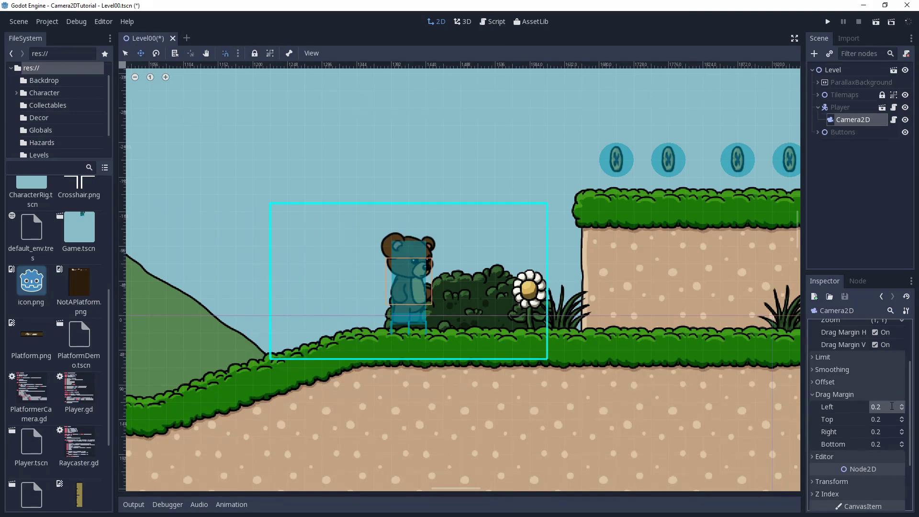
scroll(626, 349, "down", 7)
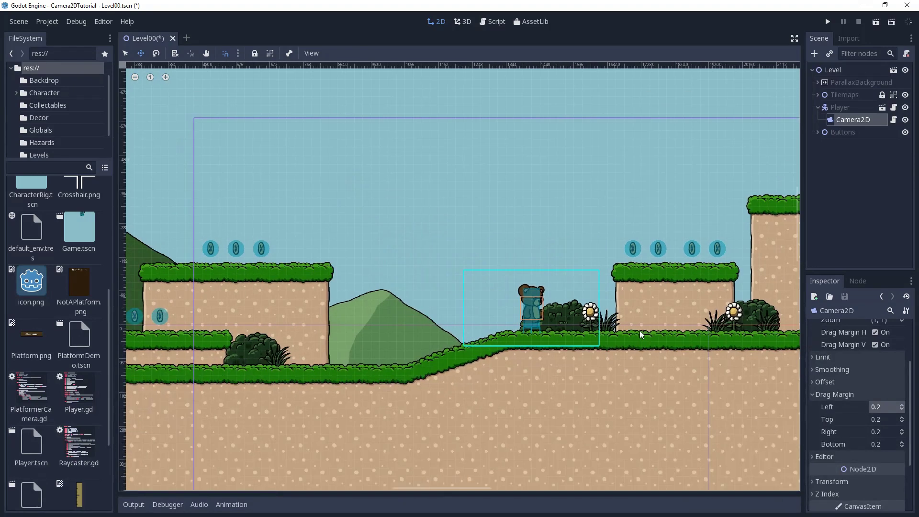
middle_click_drag(640, 331, 660, 309)
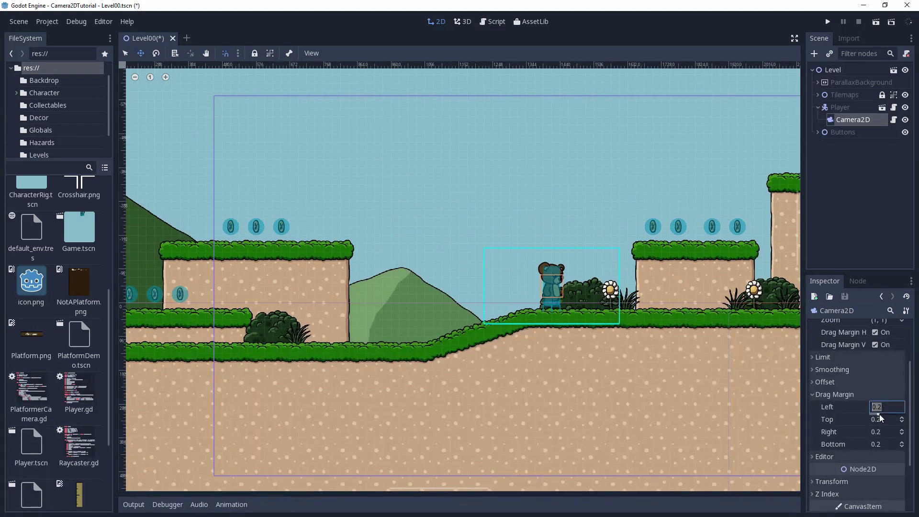
left_click_drag(879, 414, 904, 414)
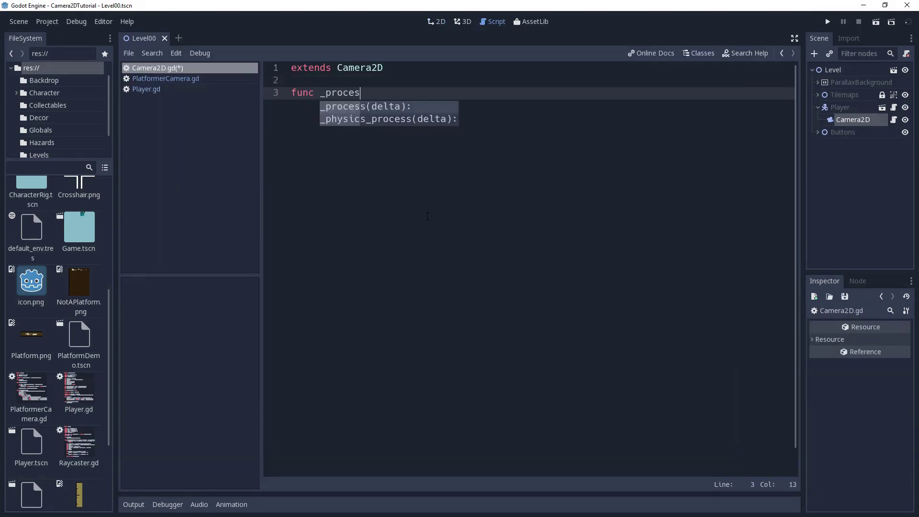
Write a _process(delta) function in Camera2D.gd that sets global_position.x = sin(OS.get_ticks_msec()) * 64.
key("Return")
key("Return")
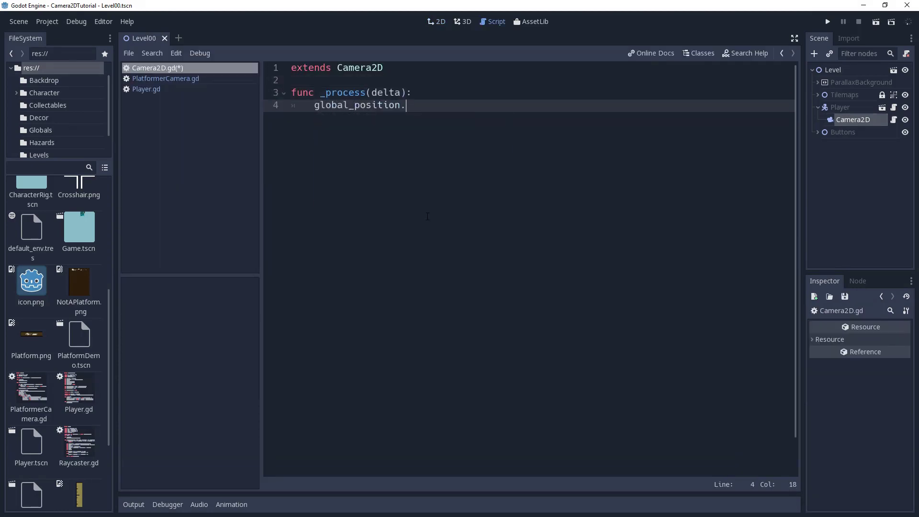
type("get_tick")
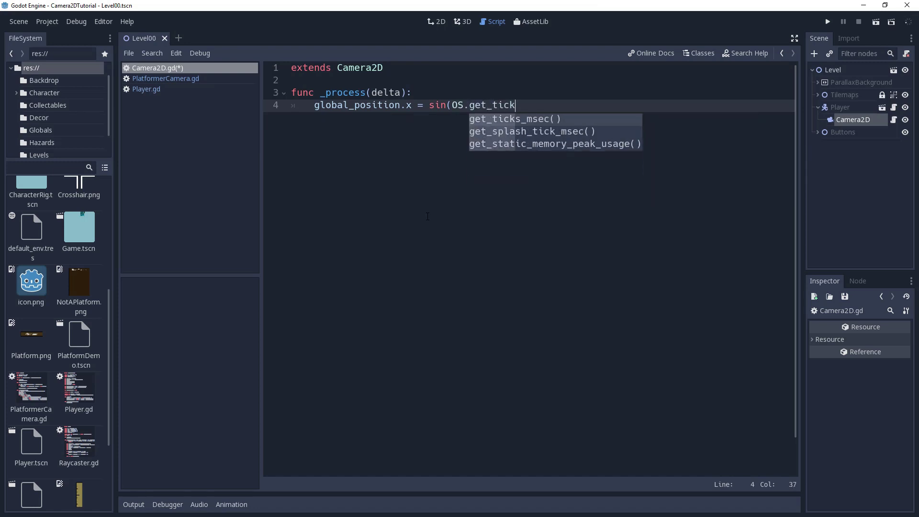
key("Return")
type(") * 64")
Add a print statement to _process that outputs the label "global_position: " with global_position, and run the project.
key("Return")
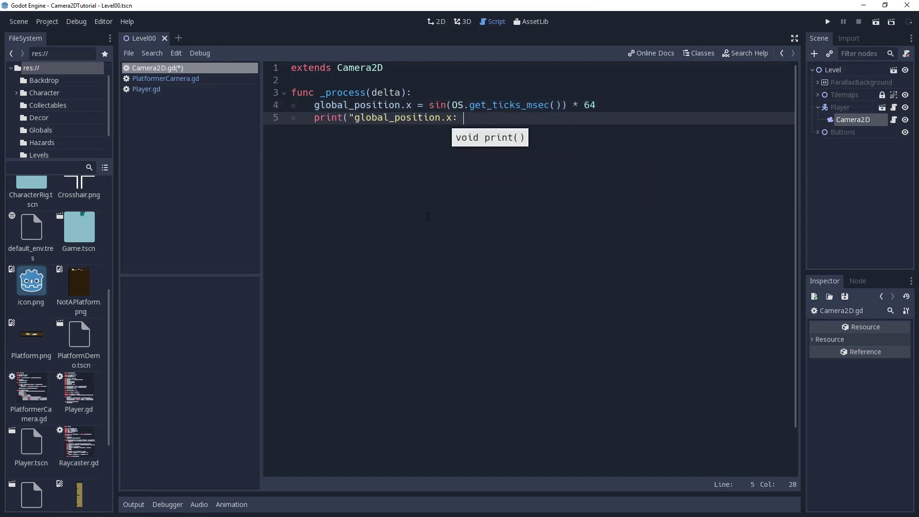
type("l_position")
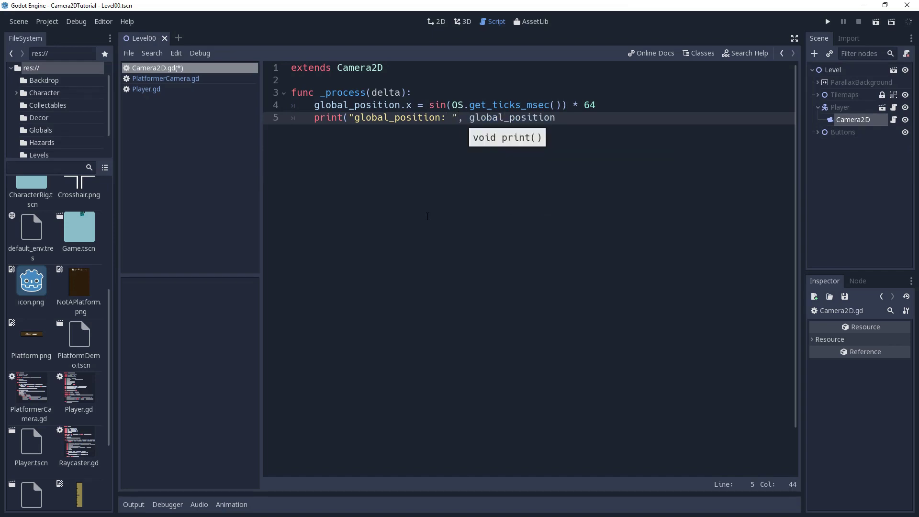
left_click(827, 20)
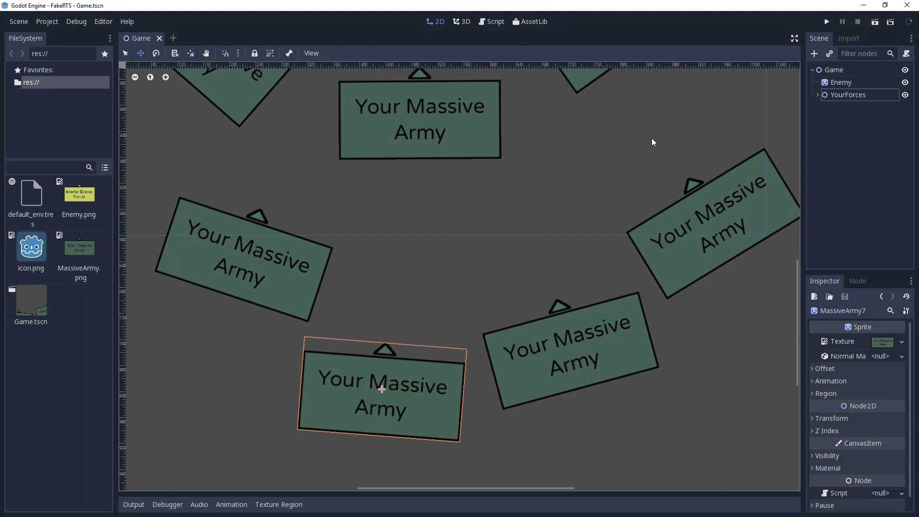
middle_click_drag(652, 142, 434, 448)
middle_click_drag(288, 289, 643, 187)
middle_click_drag(597, 128, 492, 184)
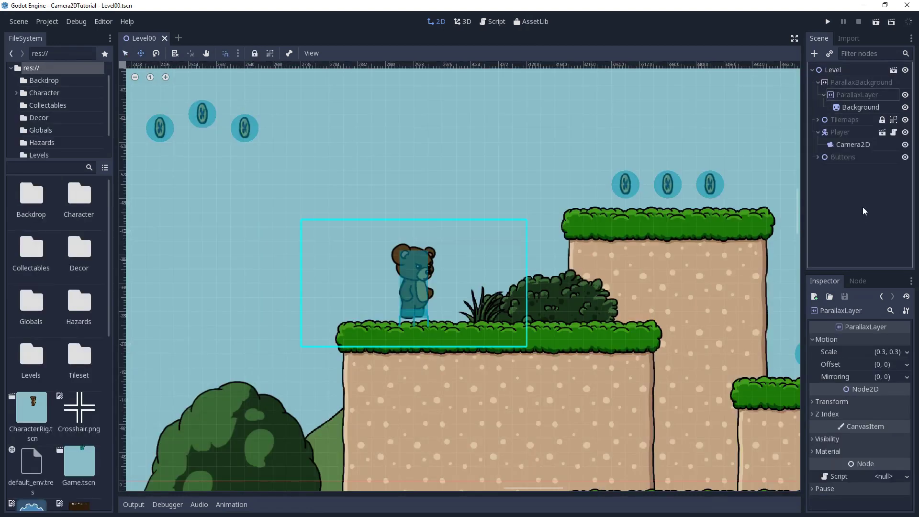
Turn off both the horizontal and vertical drag margins on the Player's Camera2D.
left_click(855, 144)
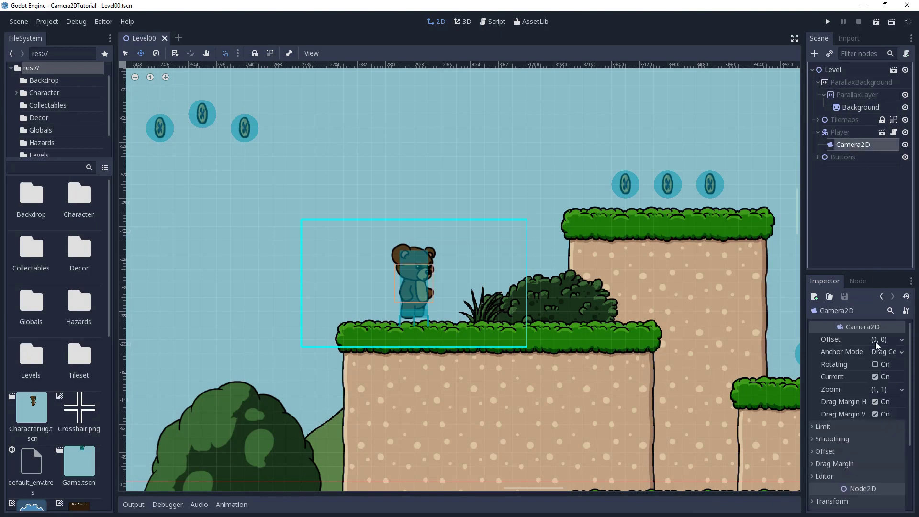
left_click(875, 414)
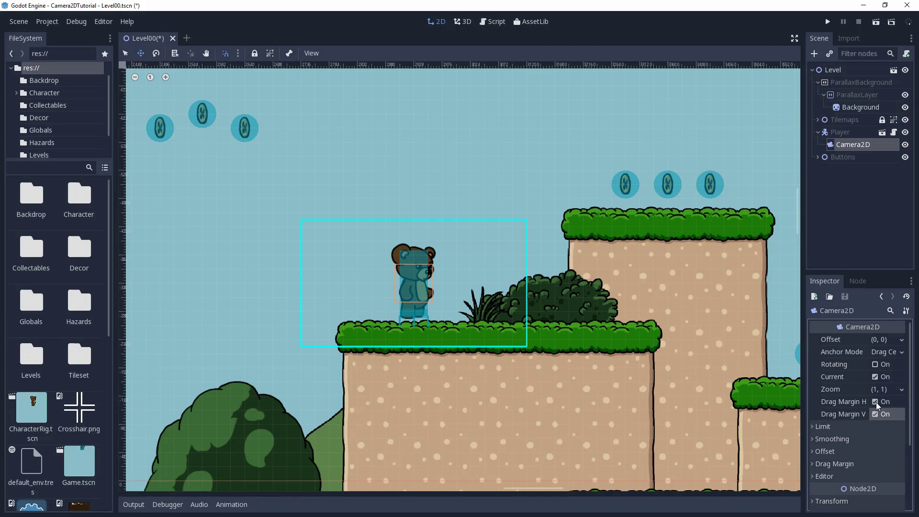
left_click(876, 405)
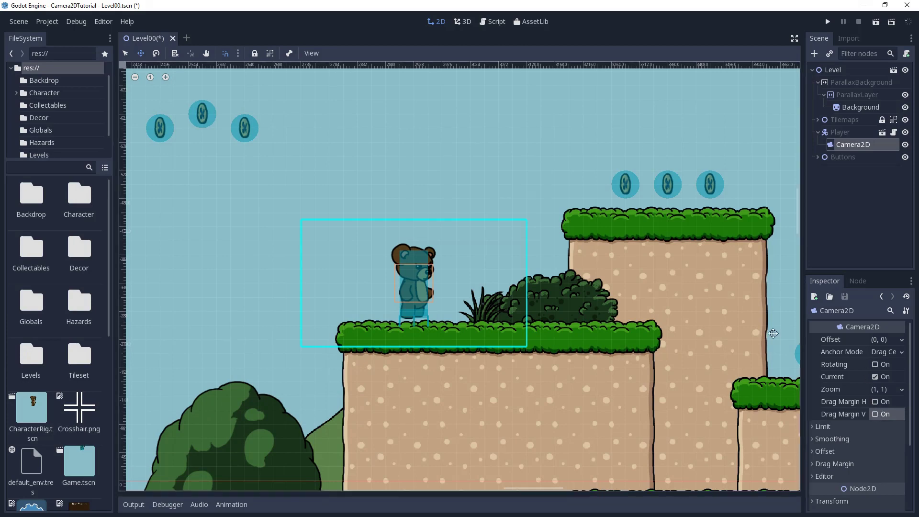
mouse_move(450, 280)
middle_mouse_down()
mouse_move(421, 242)
mouse_move(457, 273)
middle_mouse_up()
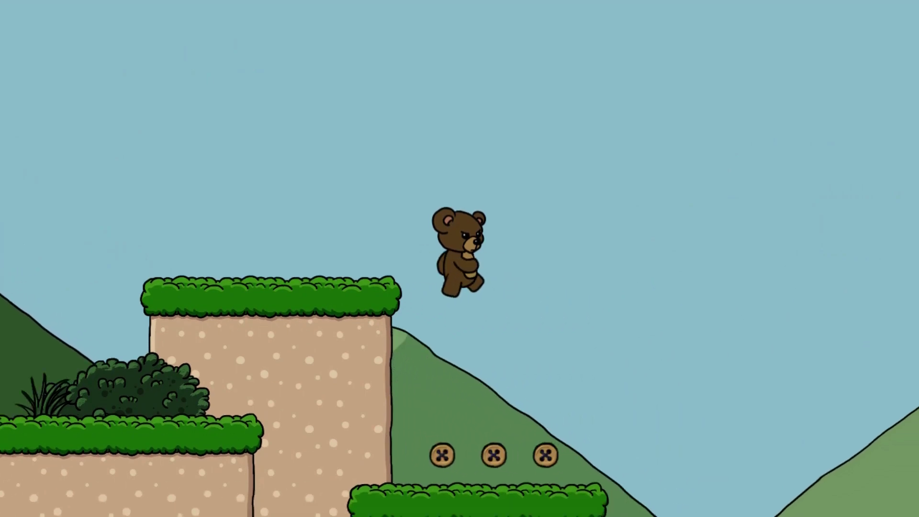
Move the player back and forth in the running game to check how the camera follows without drag margins.
key("Left")
key("Right")
key("Left")
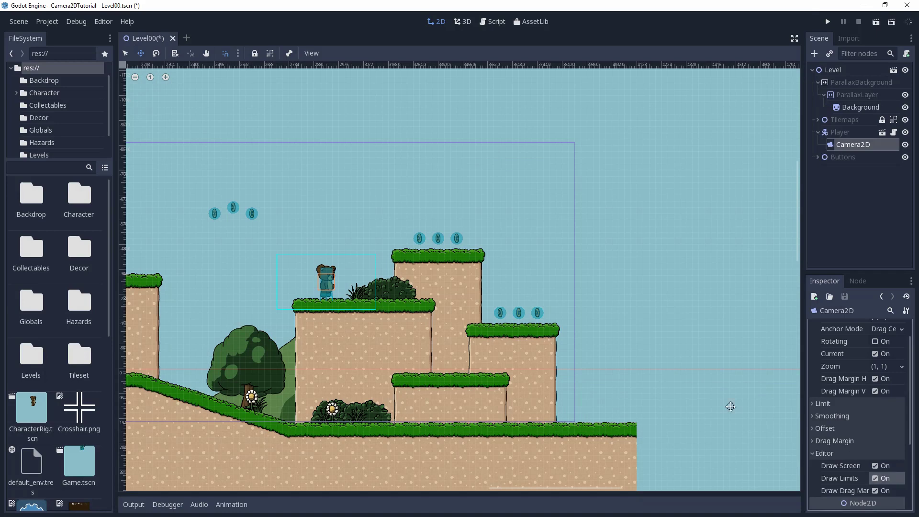
Set the right limit of the Player's Camera2D to 4128, matching the right end of the level's ground.
middle_click_drag(494, 392, 383, 304)
scroll(544, 342, "up", 6)
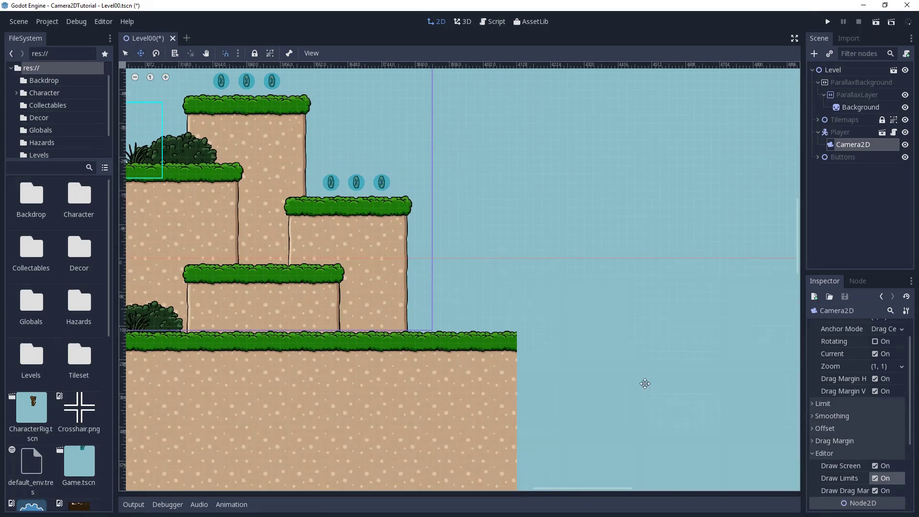
scroll(527, 335, "up", 5)
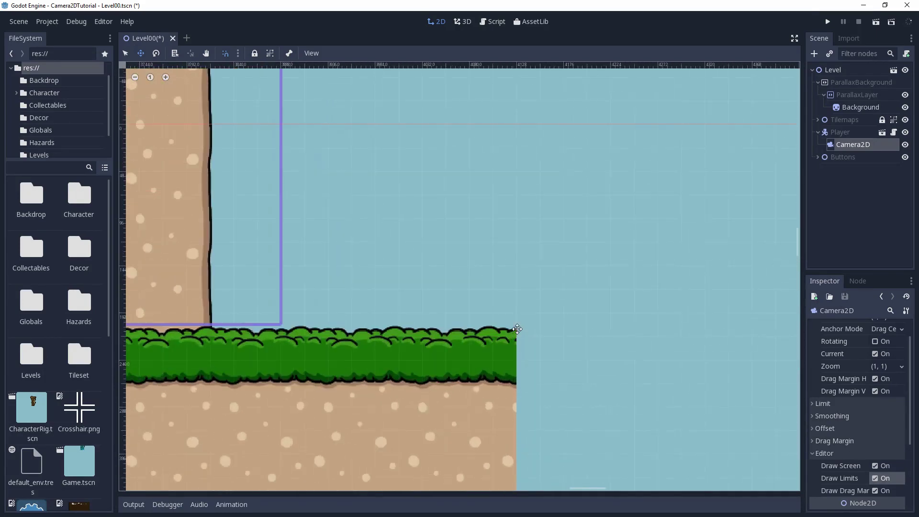
left_click(847, 452)
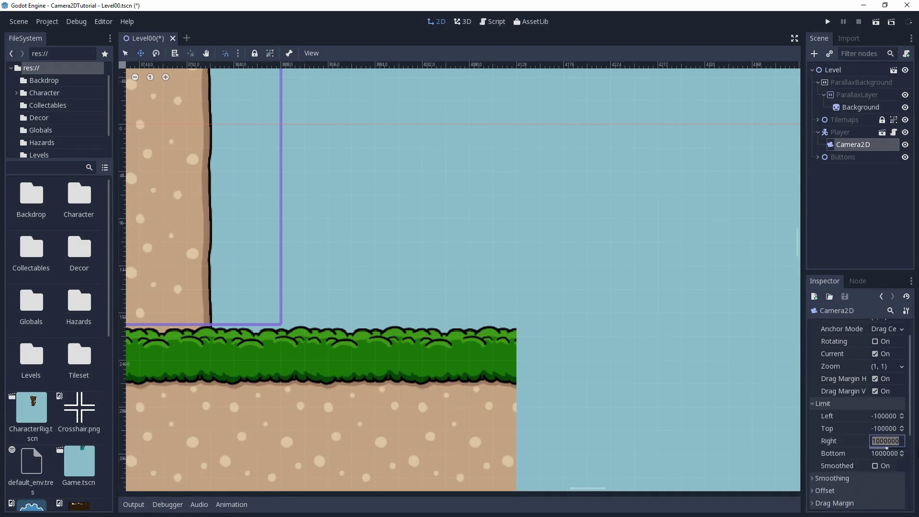
key("Return")
Set the Camera2D's left limit to -480 and bottom limit to 672, matching the left and lower edges of the ground tiles.
left_click(886, 416)
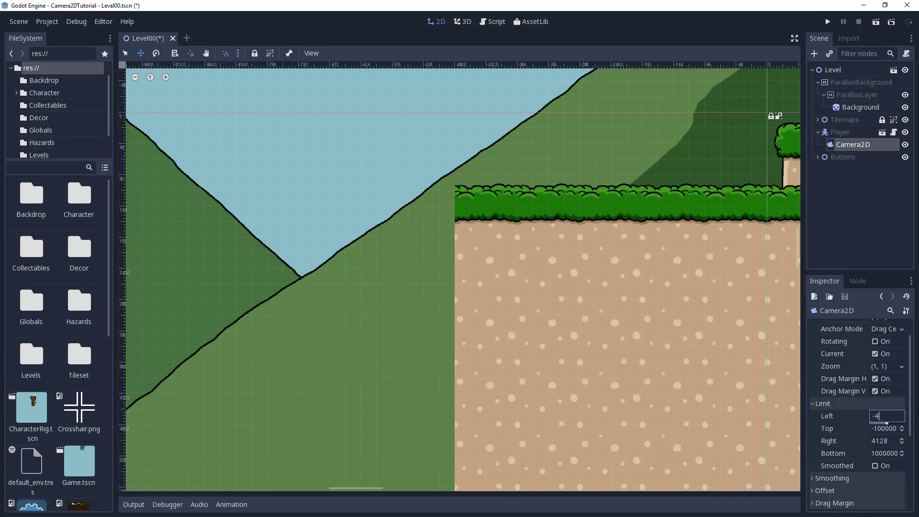
middle_click_drag(564, 449, 365, 246)
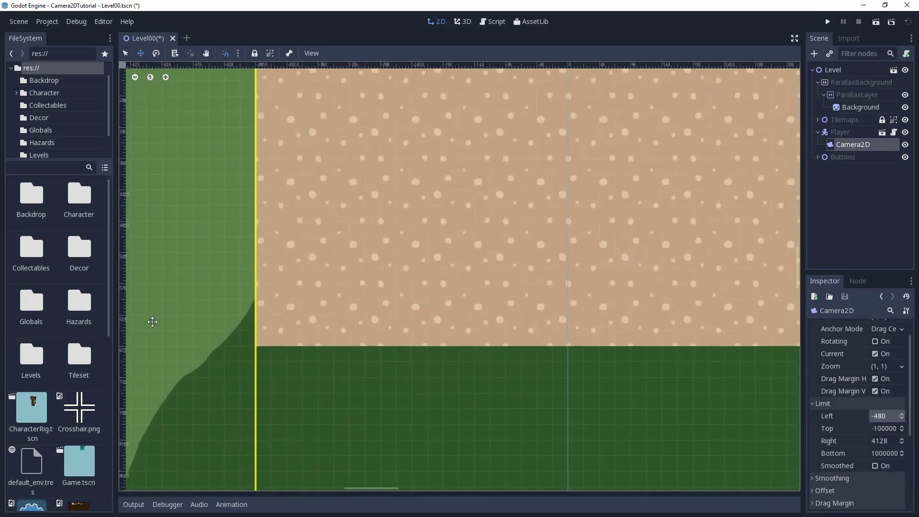
scroll(351, 236, "down", 6)
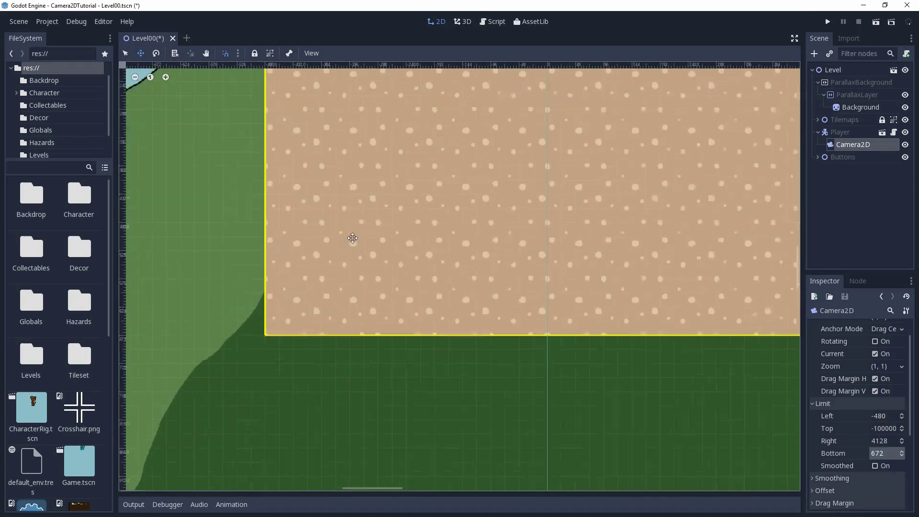
scroll(245, 282, "down", 4)
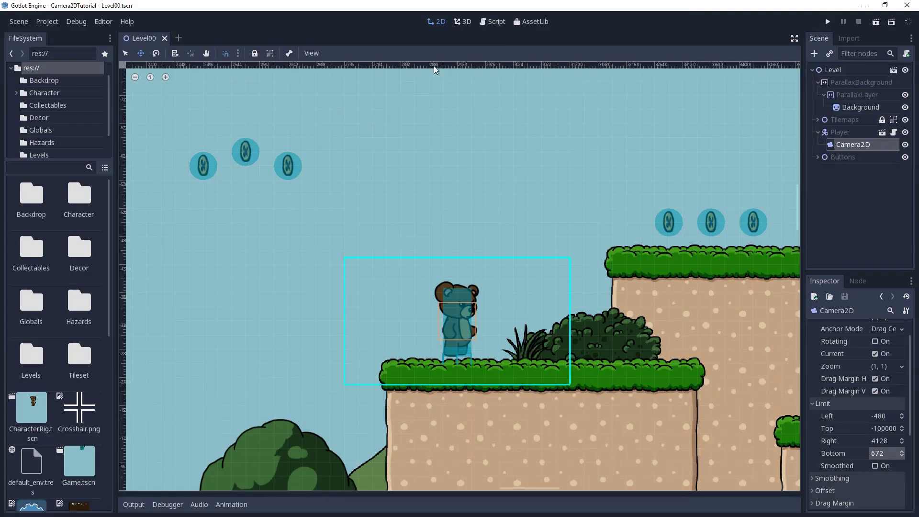
Open the snap configuration of the 2D editor to examine the grid settings.
left_click(238, 53)
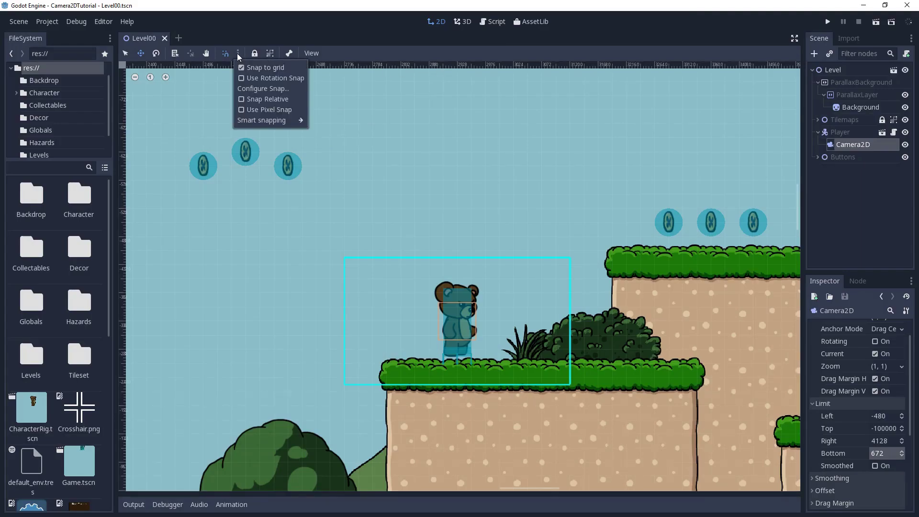
left_click(266, 90)
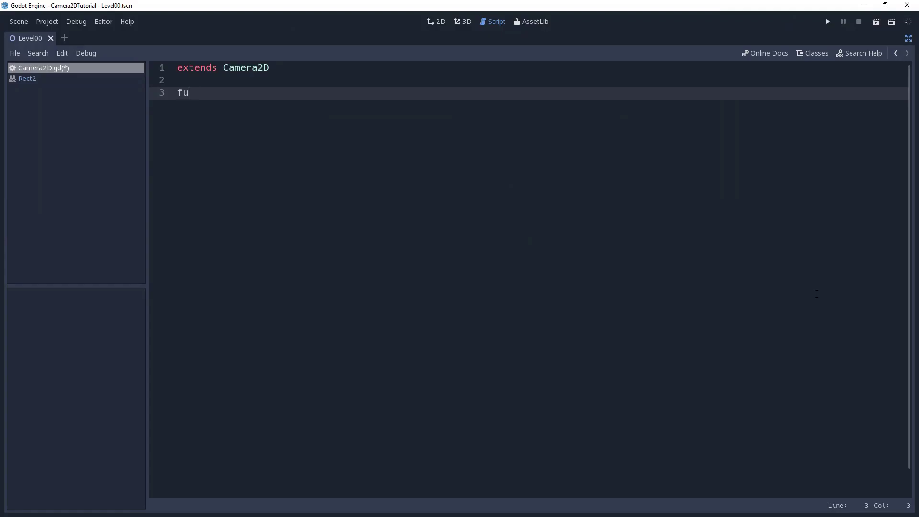
Write an _auto_set_limits() function in Camera2D.gd that sets limit_left, limit_right and limit_bottom to 0.
type("():")
key("Return")
type("limit_left = 0")
key("Return")
type("limit_right = 0")
key("Return")
type("limit_bottom = 0")
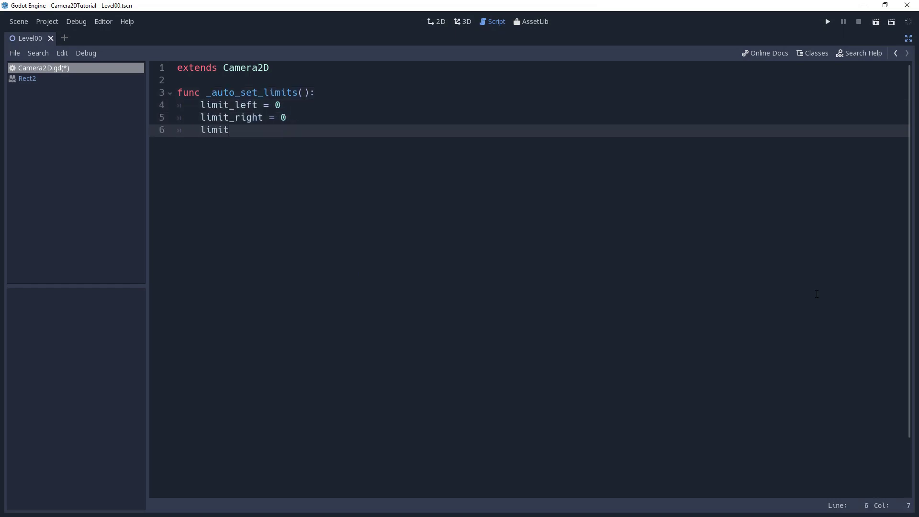
Add var tilemaps = get_tree().get_nodes_in_group("tilemap") to the function and begin the loop for tilemap in tilemaps.
key("Return")
key("Return")
type("get_nodes_in_group(\"tilemap\")")
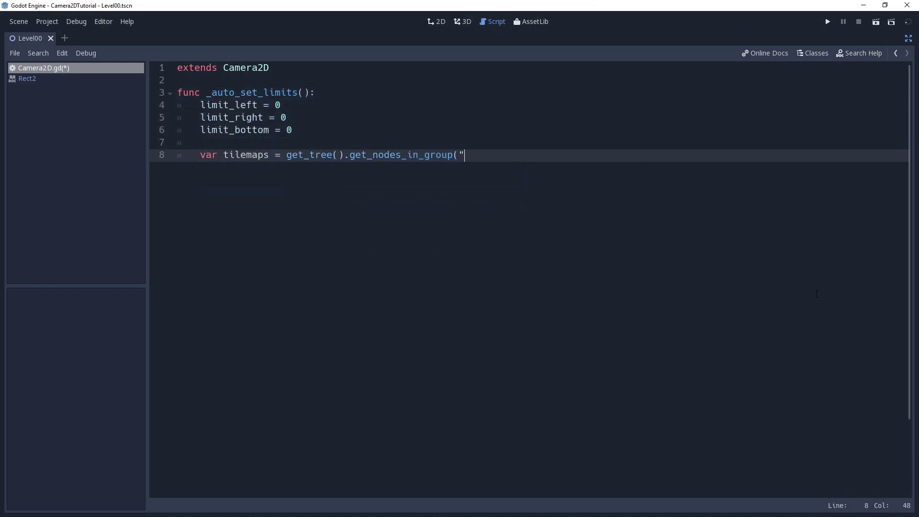
key("Return")
type("tilemaps:")
key("Return")
Inside the loop, add the condition if tilemap is TileMap: containing var used = tilemap.get_used_rect().
type("if tilemap is Til")
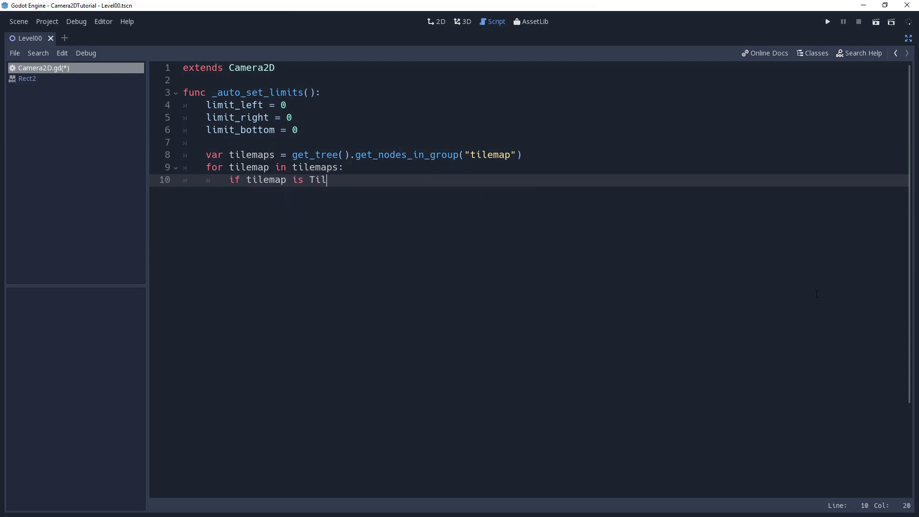
type("eMap:")
key("Return")
type("var used = tilemap.get_used_rect()")
Add limit_left = min(used.position.x * tilemap.cell_size.x, limit_left) inside the condition and duplicate that line twice.
key("Return")
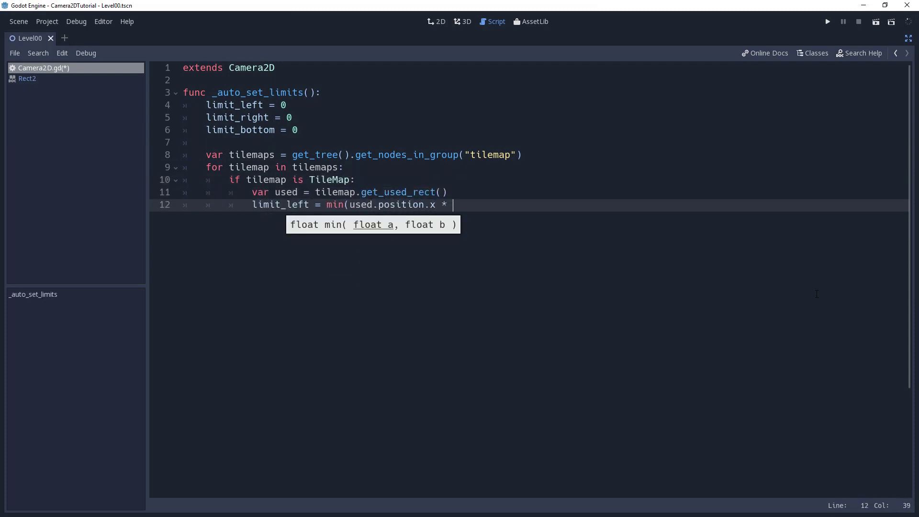
type("tilemap.cell_size.x, limit_left)")
key("ctrl+d")
key("ctrl+d")
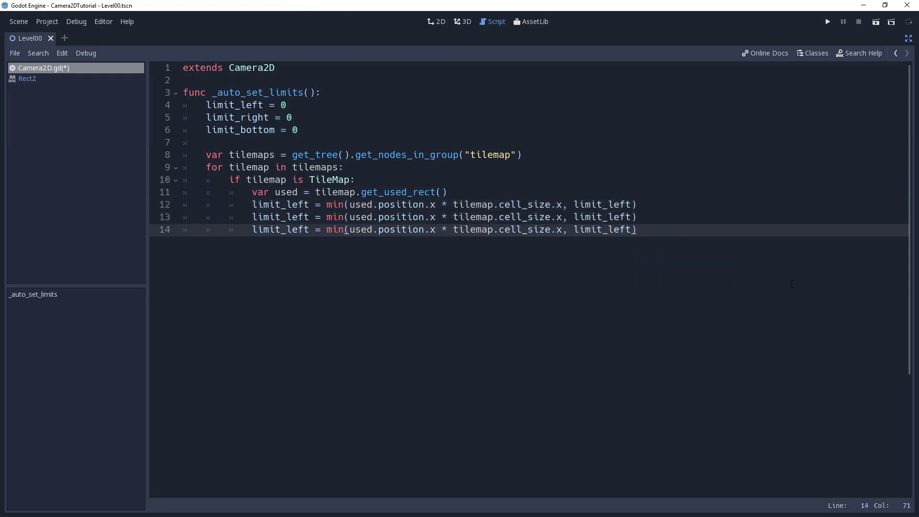
Change the first duplicated line to limit_right = max(used.end.x * tilemap.cell_size.x, limit_right).
left_click(310, 217)
key("BackSpace")
key("BackSpace")
key("BackSpace")
key("BackSpace")
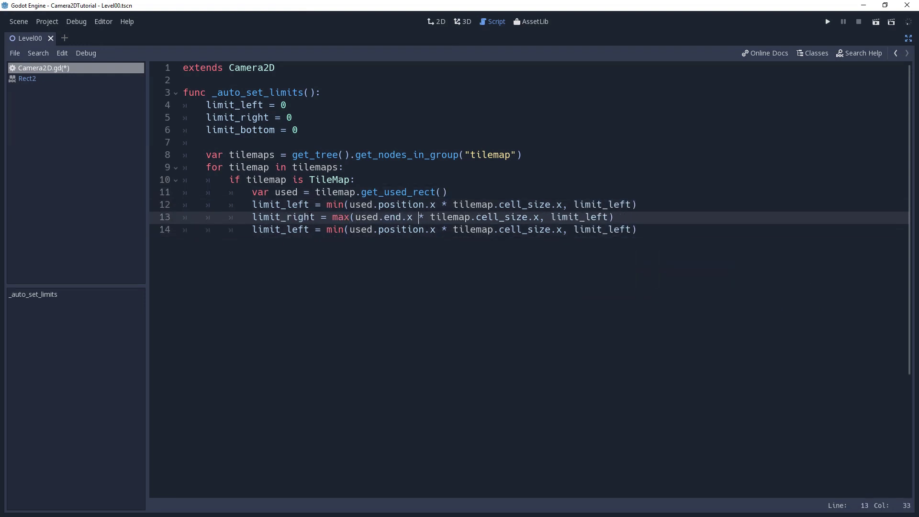
type("ht")
Change the second duplicated line to assign limit_bottom using max, with used.end.y * tilemap.cell_size.y as its first argument.
left_click(311, 230)
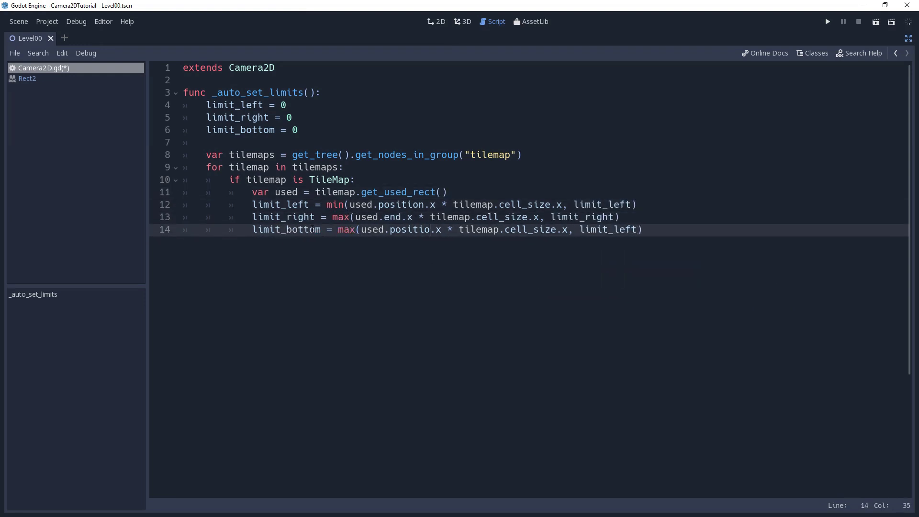
left_click(389, 233)
type("end")
key("Right")
key("Right")
key("BackSpace")
type("y")
key("ctrl+Right")
key("ctrl+Right")
key("ctrl+Right")
key("BackSpace")
type("y")
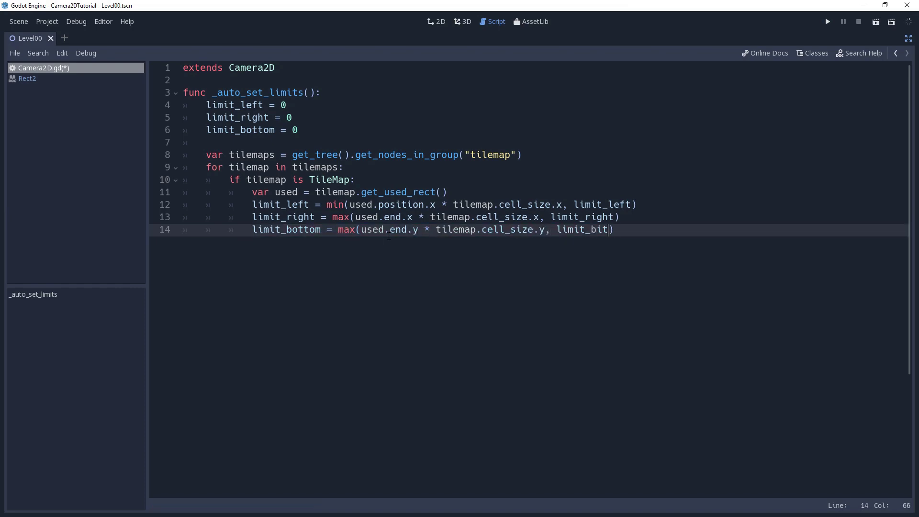